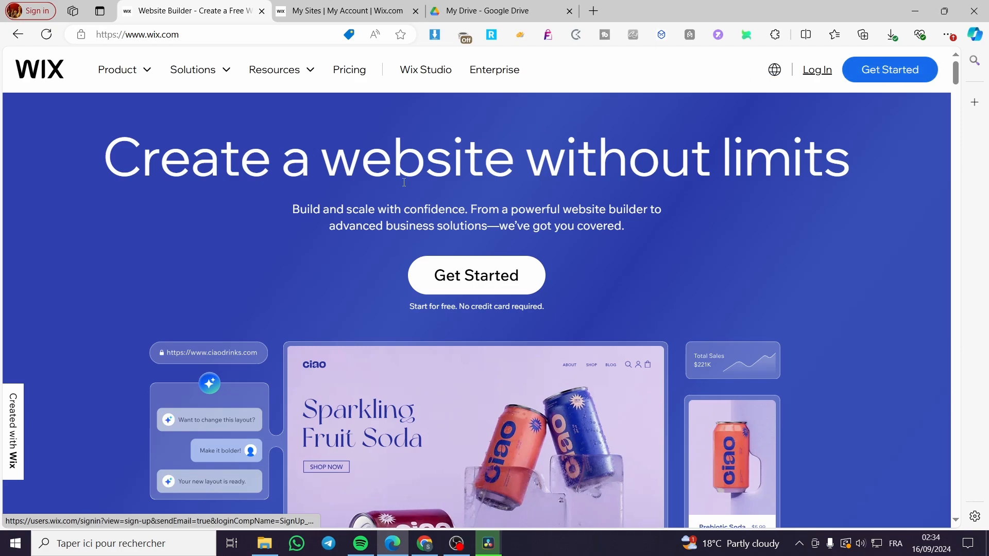
# Select My Site 3 from the list of sites and open it in the website editor
pyautogui.click(312, 9)
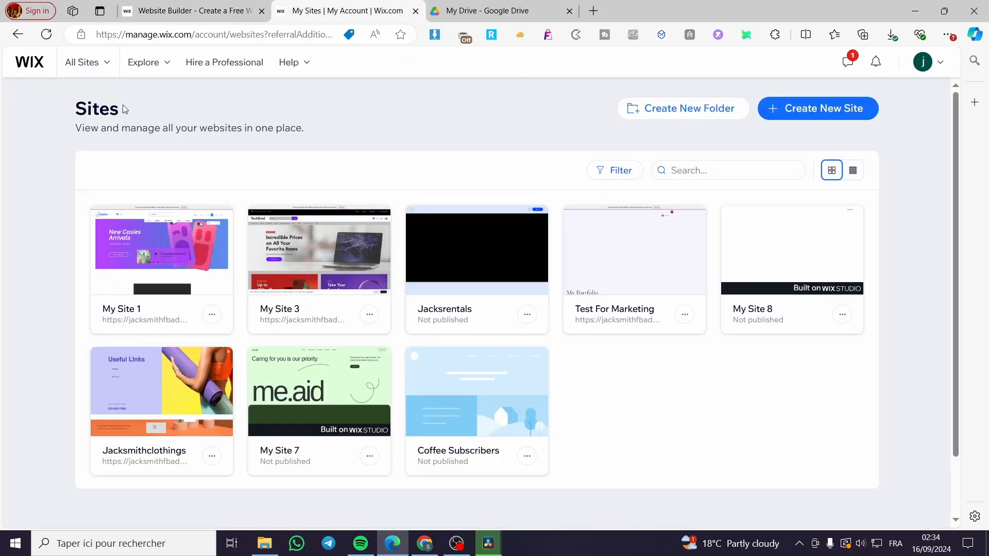
pyautogui.moveTo(123, 109); pyautogui.dragTo(65, 107)
pyautogui.click(181, 118)
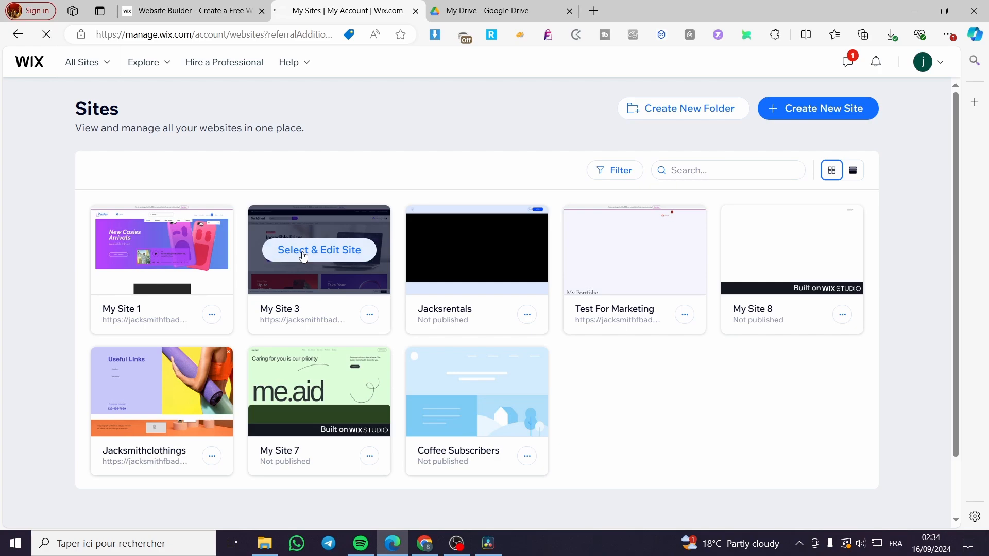
pyautogui.click(303, 256)
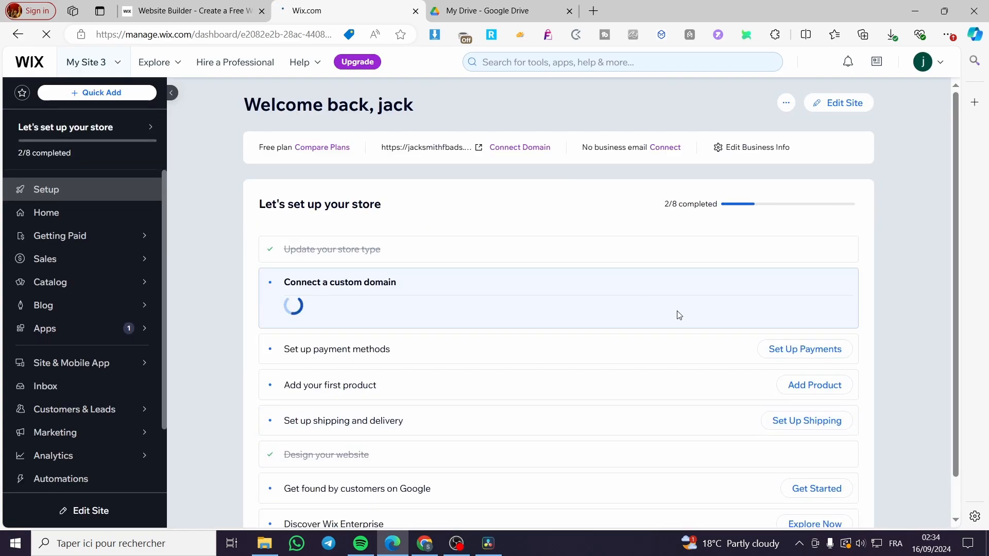
pyautogui.click(841, 108)
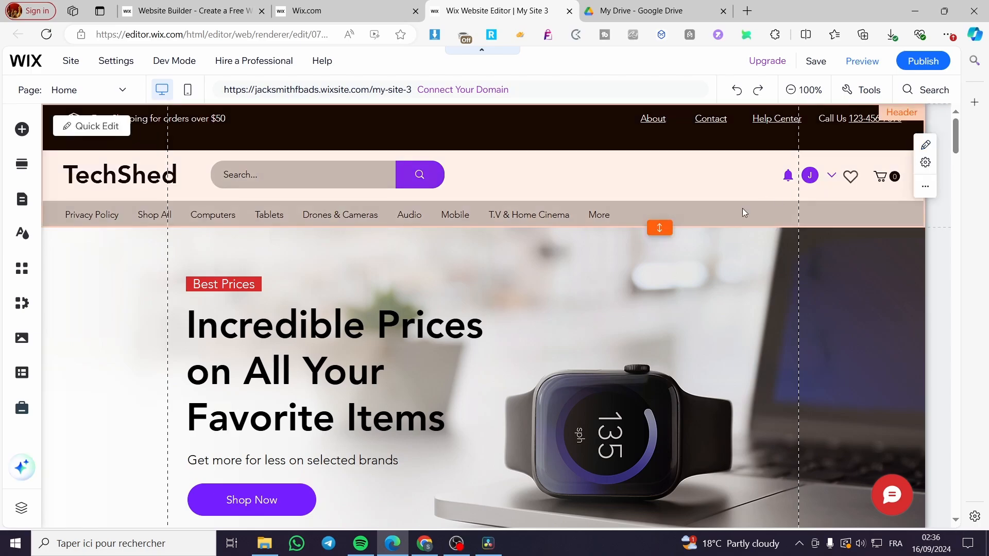
pyautogui.scroll(-10, 550, 276)
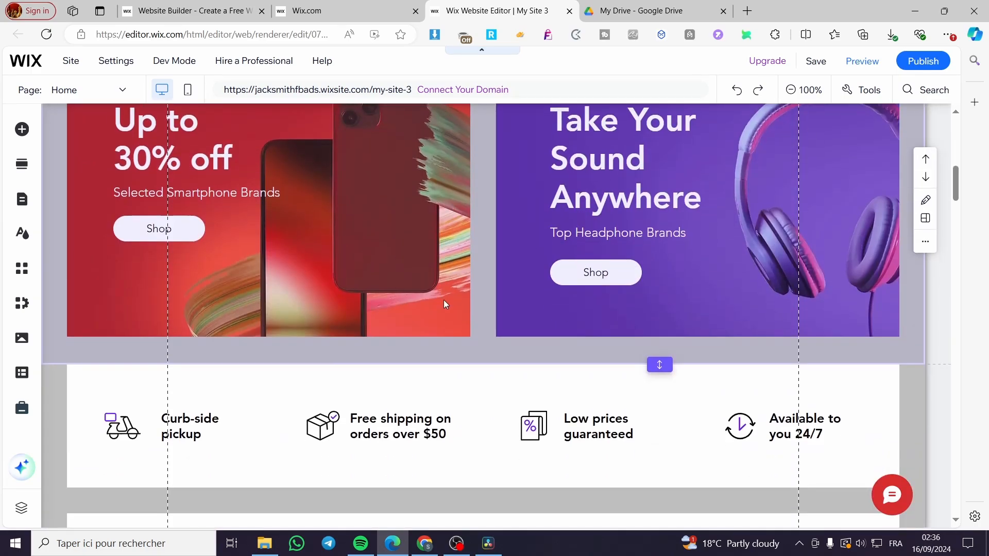
pyautogui.scroll(-10, 443, 300)
pyautogui.scroll(20, 339, 366)
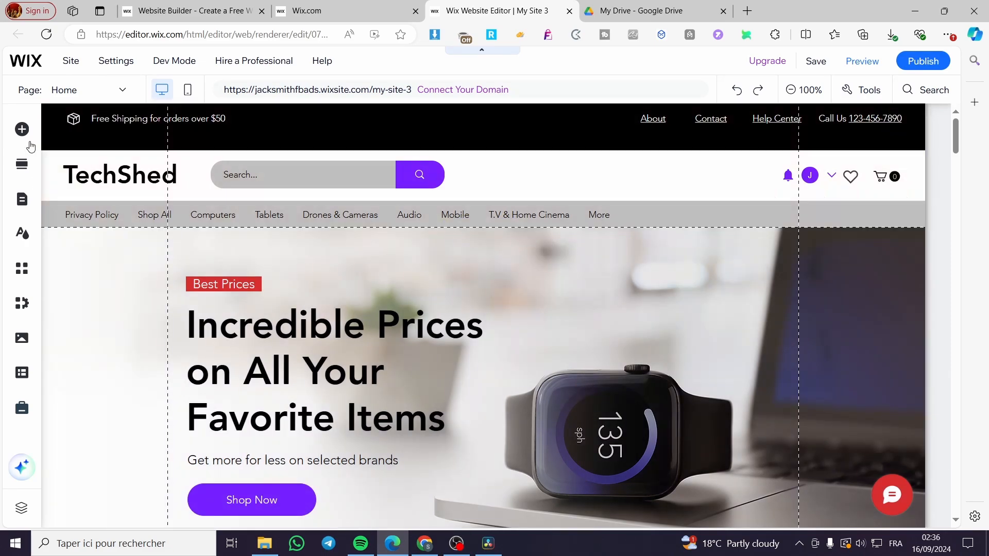
# Search the Wix App Market for "conversion pop up"
pyautogui.click(26, 278)
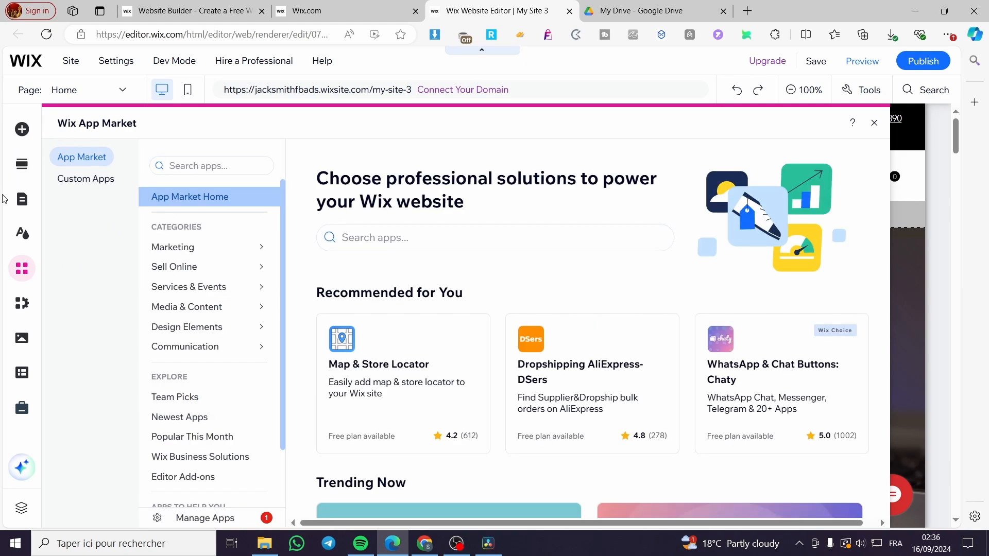
pyautogui.click(196, 166)
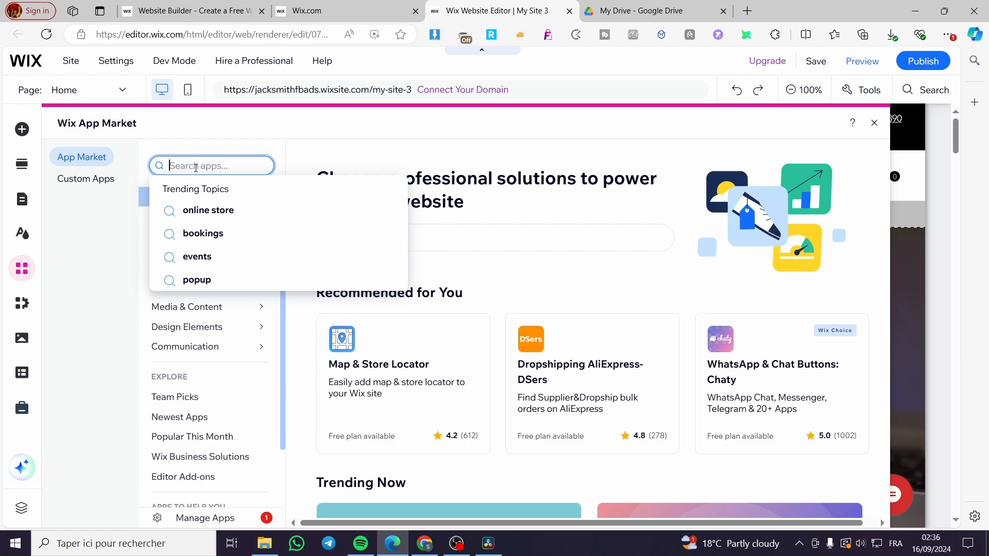
pyautogui.write('c')
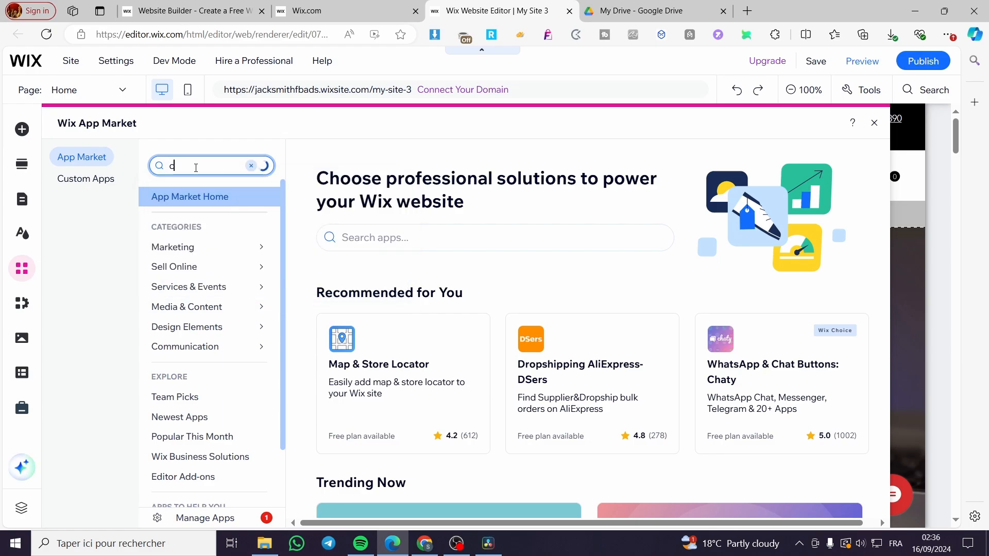
pyautogui.write('onversi')
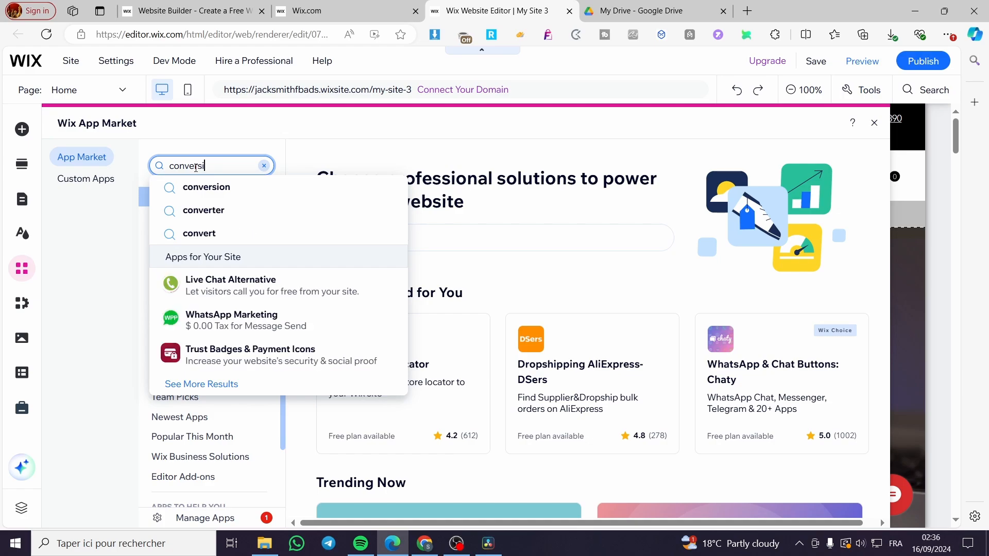
pyautogui.write('ob')
pyautogui.press('BackSpace')
pyautogui.write('n')
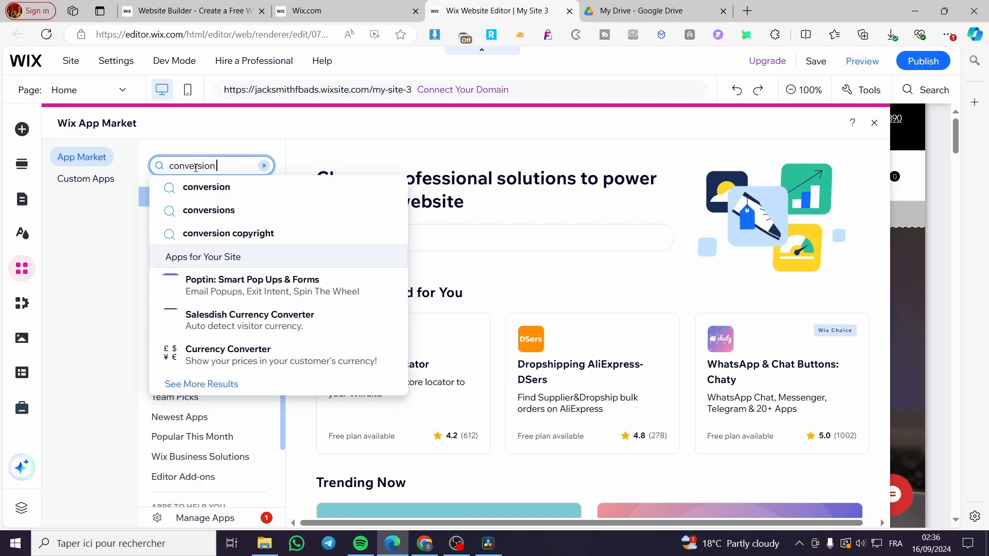
pyautogui.write(' pop up')
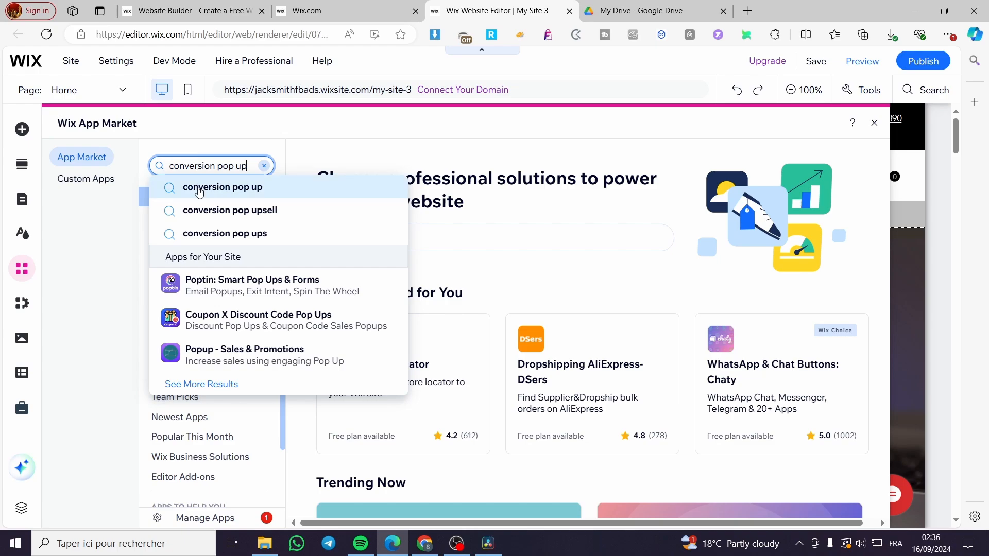
pyautogui.click(199, 188)
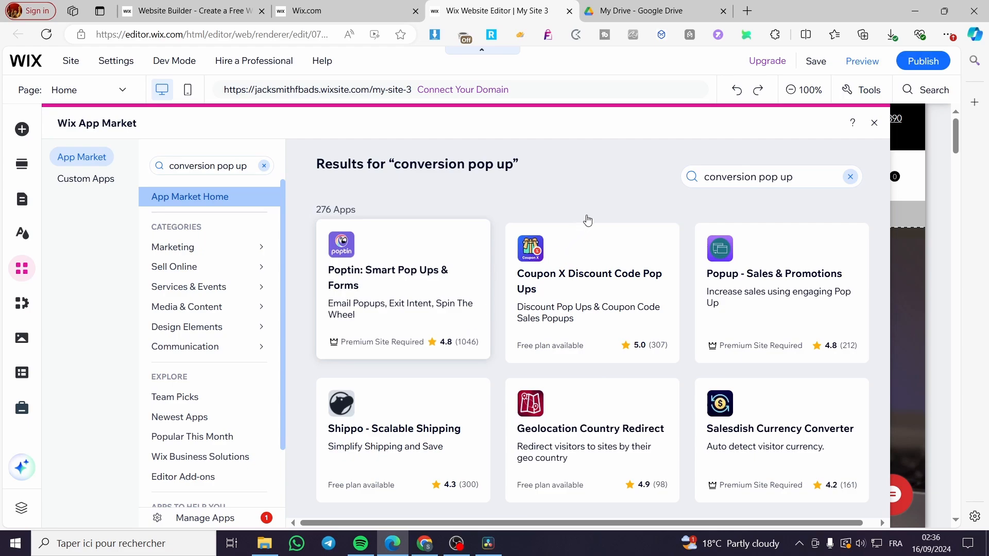
# Find the Conversion Popup app by searching for "conversion popup" and add it to the site, agreeing to its permissions
pyautogui.scroll(-2, 541, 348)
pyautogui.scroll(-1, 541, 348)
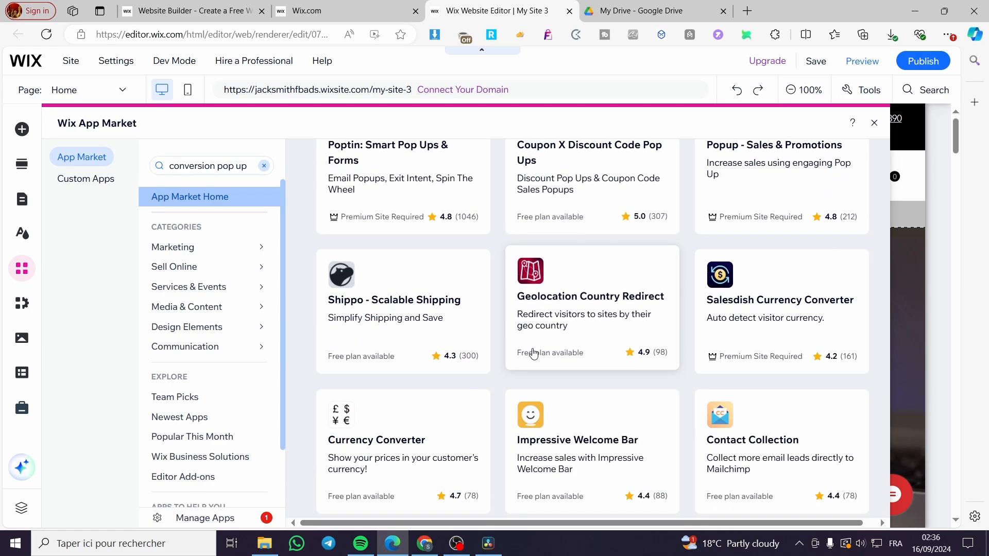
pyautogui.scroll(3, 481, 369)
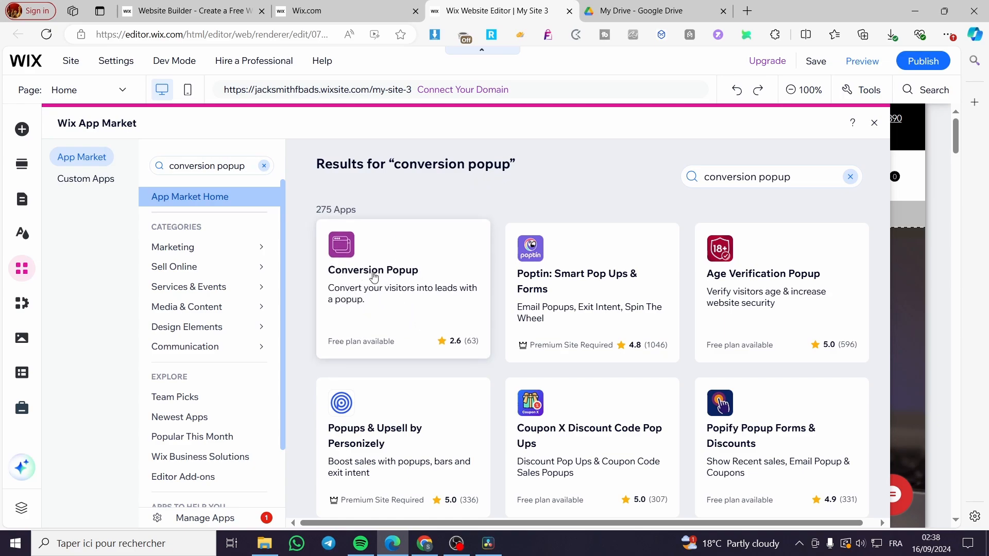
pyautogui.click(343, 269)
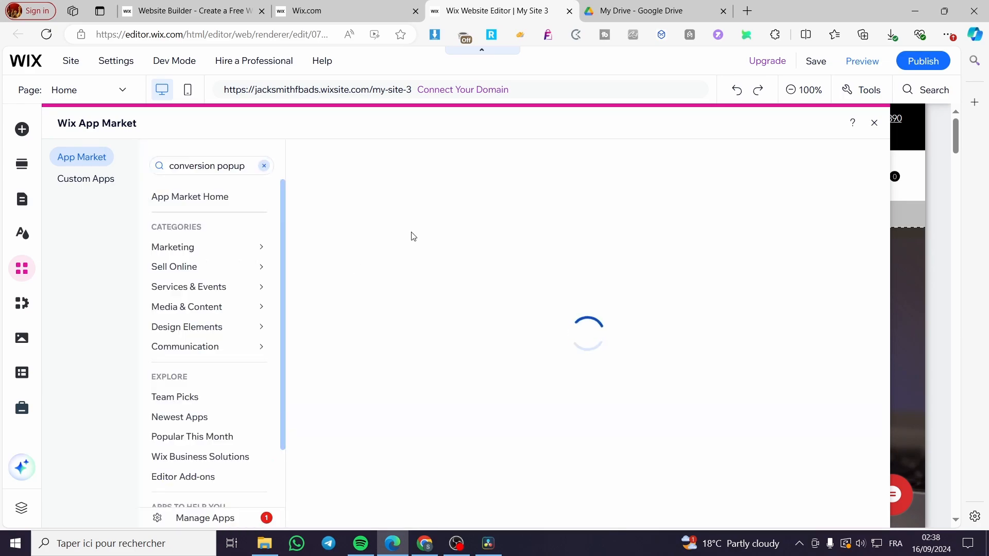
pyautogui.click(422, 312)
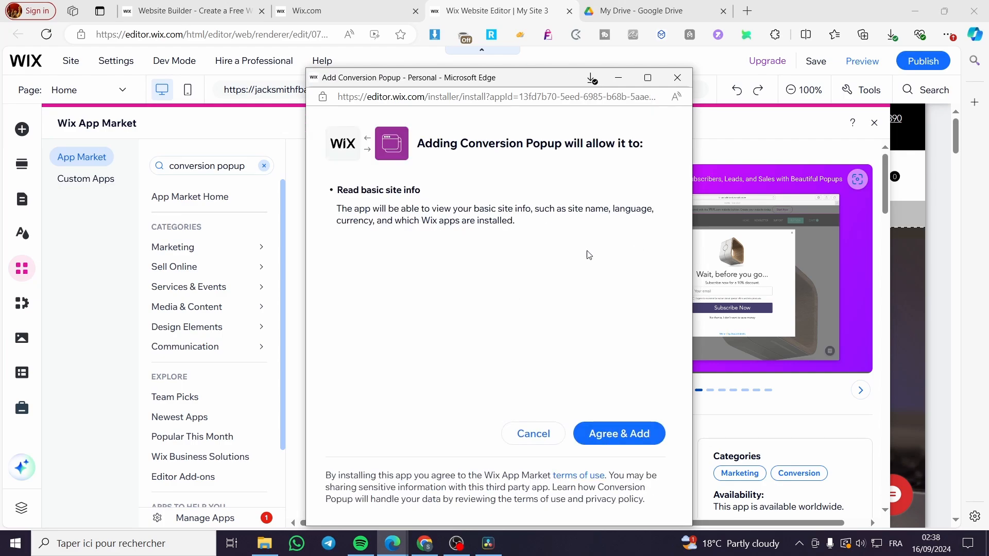
pyautogui.click(618, 439)
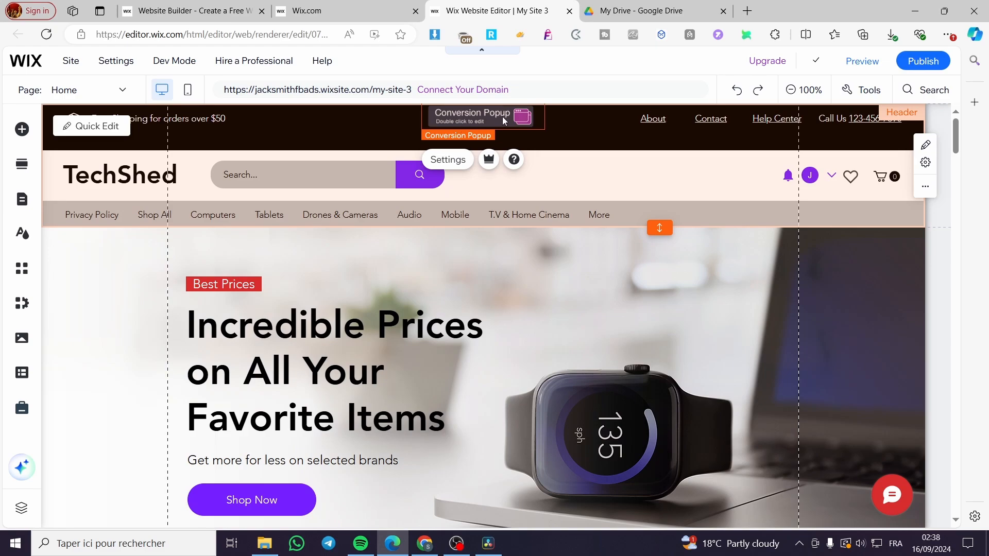
# Enable email notifications of new subscribers and feedback in the Conversion Popup settings, and save the site
pyautogui.doubleClick(480, 125)
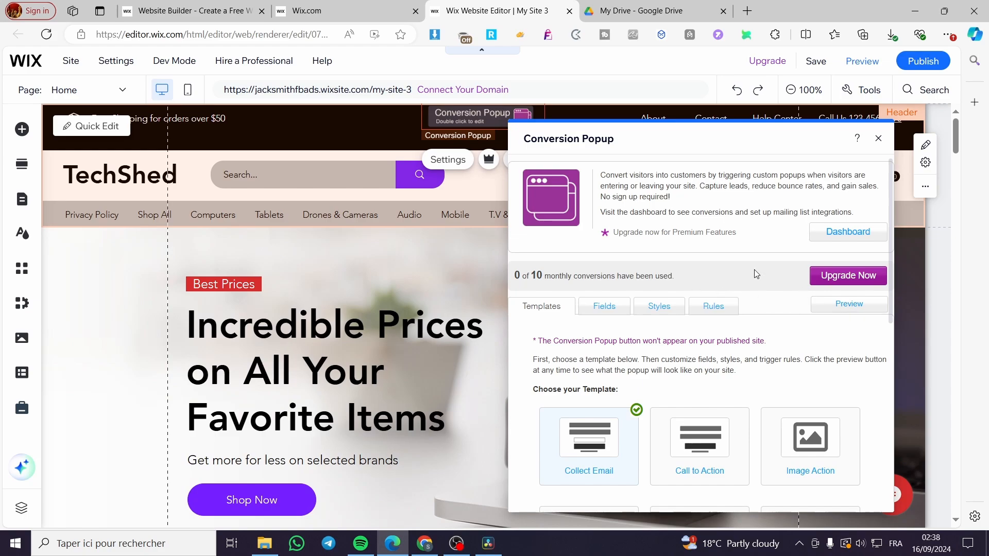
pyautogui.scroll(-3, 592, 329)
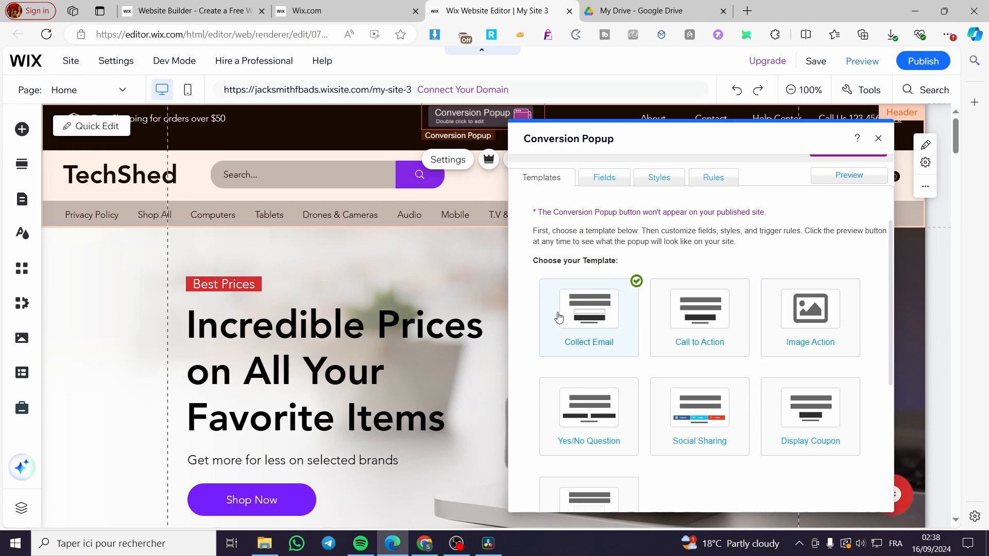
pyautogui.scroll(-5, 595, 335)
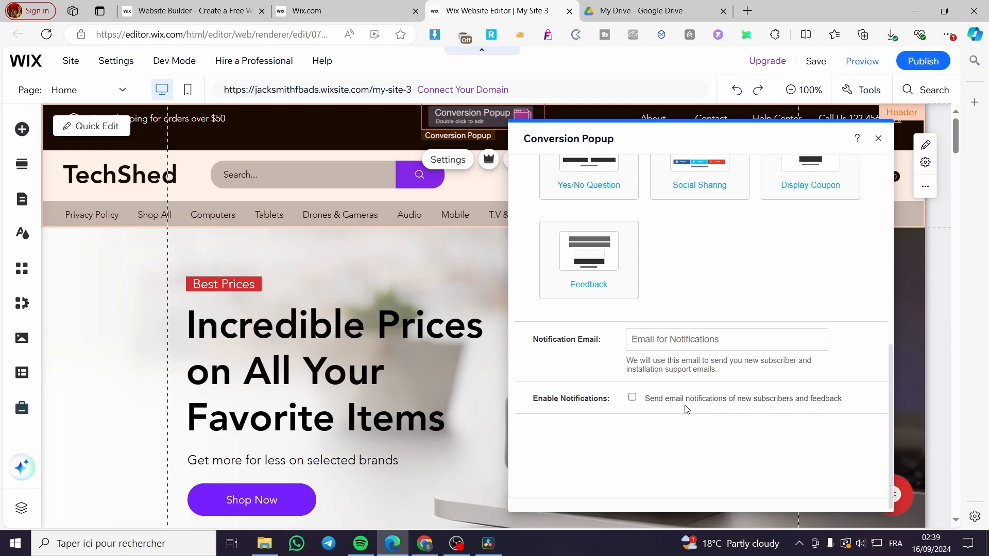
pyautogui.click(632, 398)
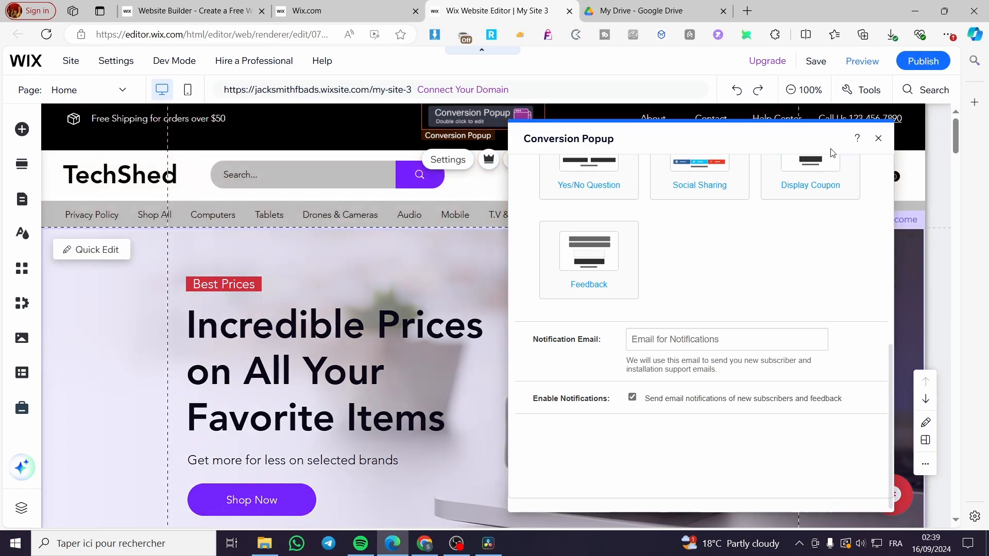
pyautogui.click(878, 139)
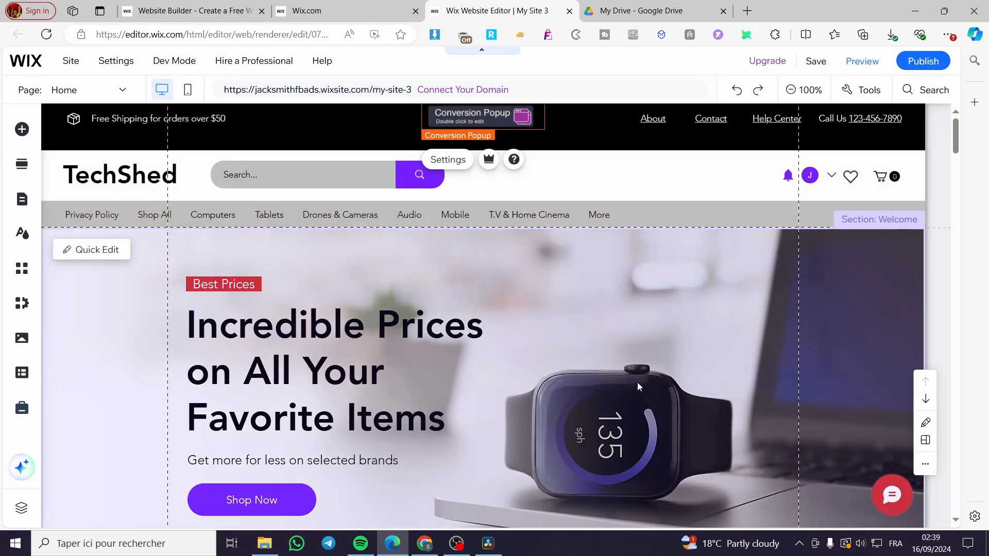
pyautogui.scroll(-2, 638, 386)
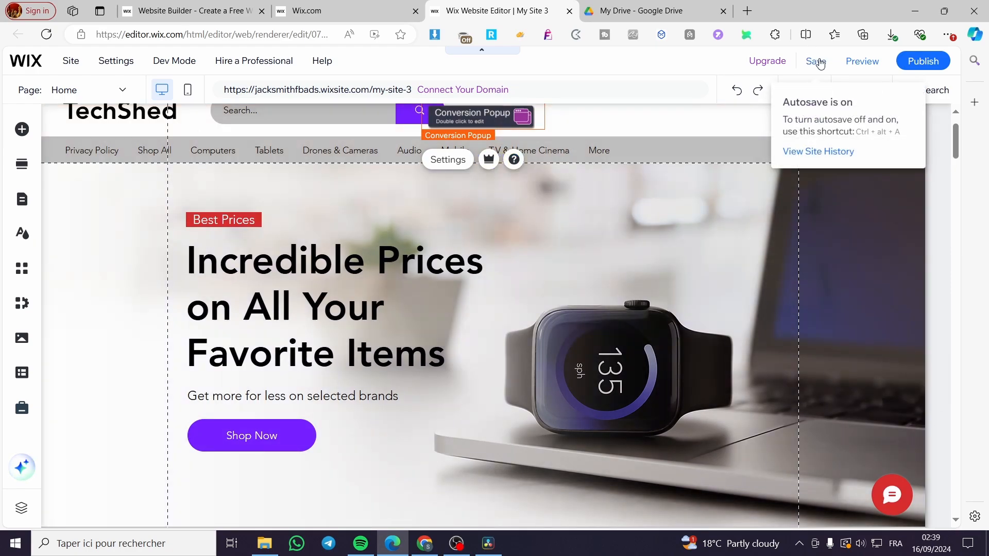
pyautogui.click(819, 61)
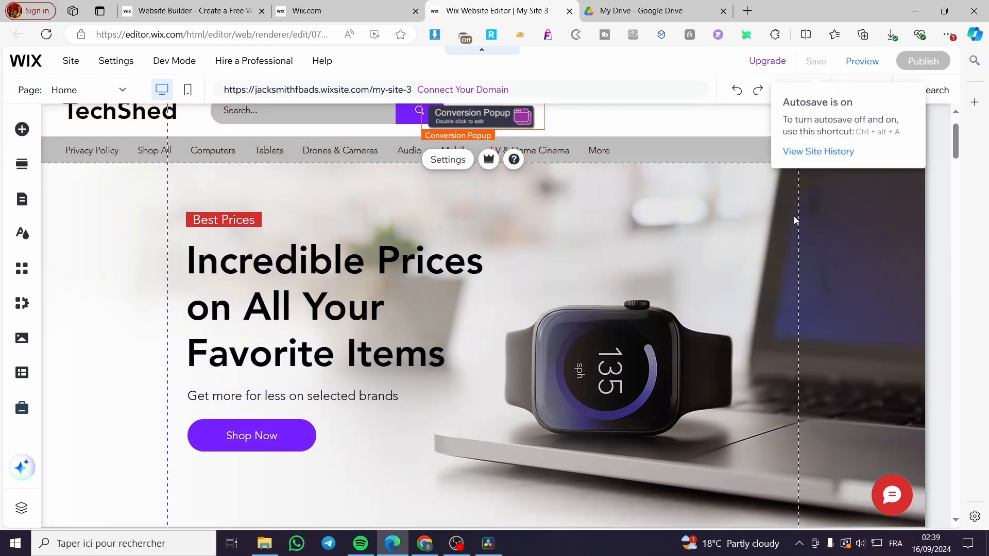